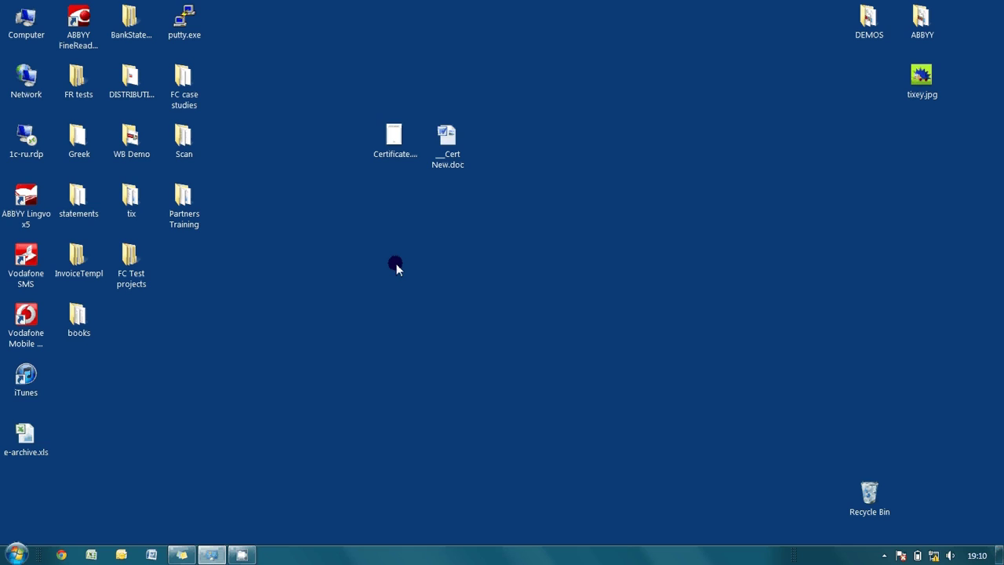
- View the Certificate background image from the desktop and bring up the __Cert New.doc certificate text in Word
click(396, 155)
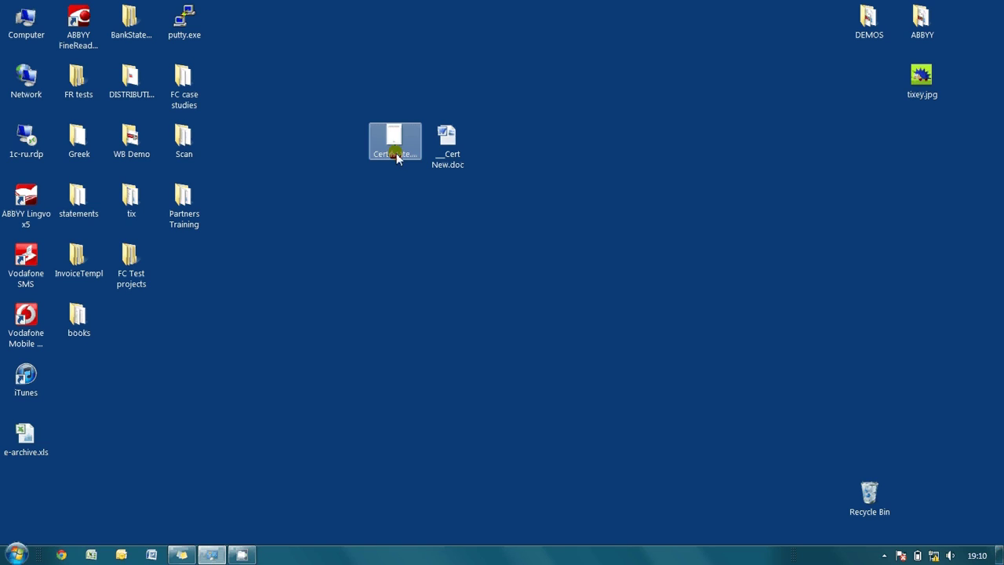
double_click(396, 155)
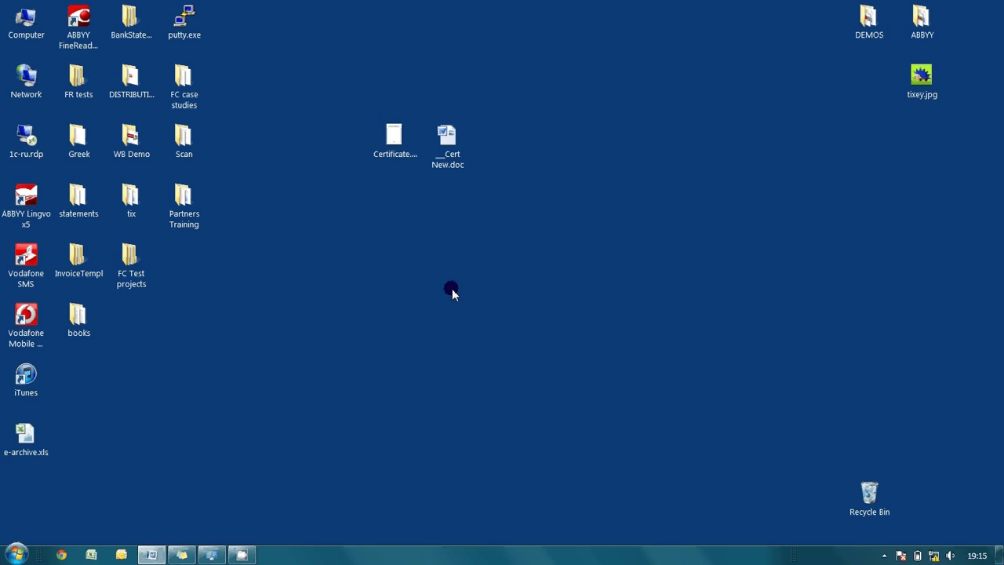
click(152, 554)
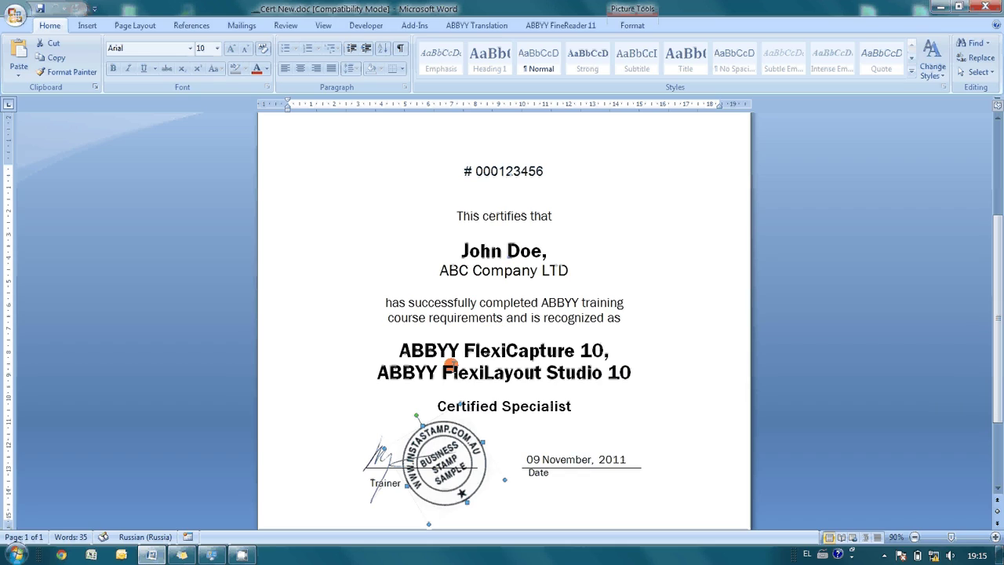
click(436, 463)
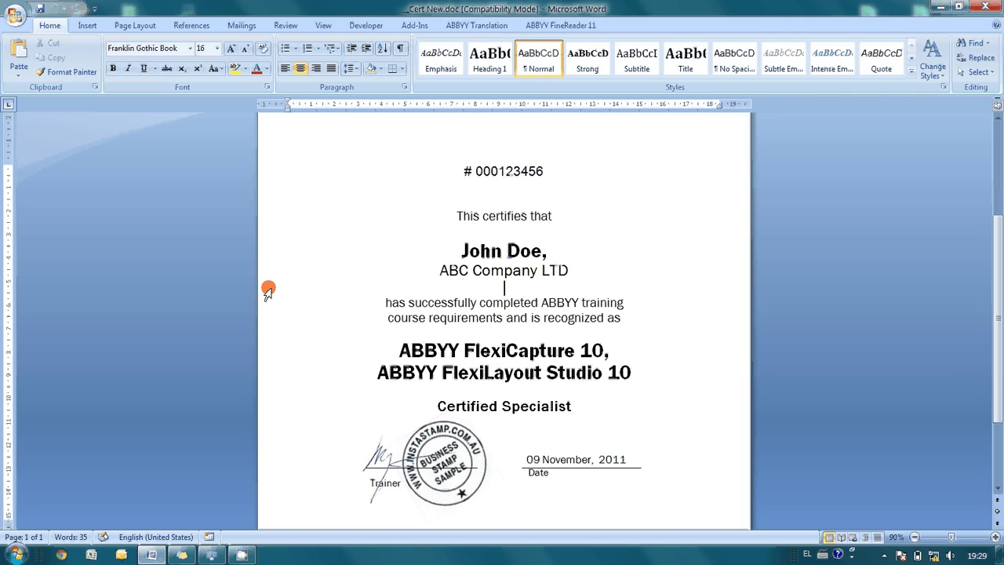
- Start printing the Word document and choose PDF-XChange 4.0 for ABBYY as the printer
click(15, 16)
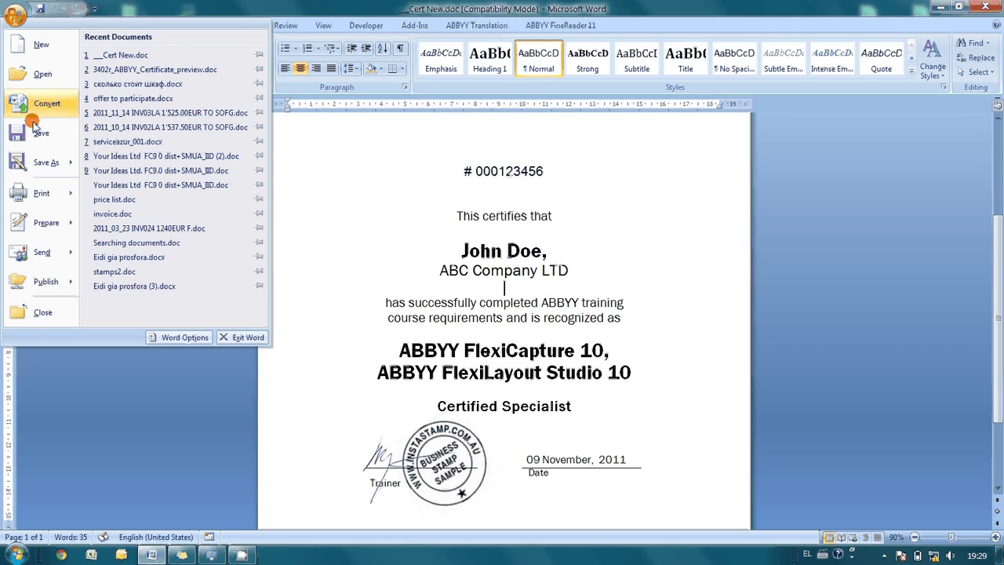
mouse_move(39, 193)
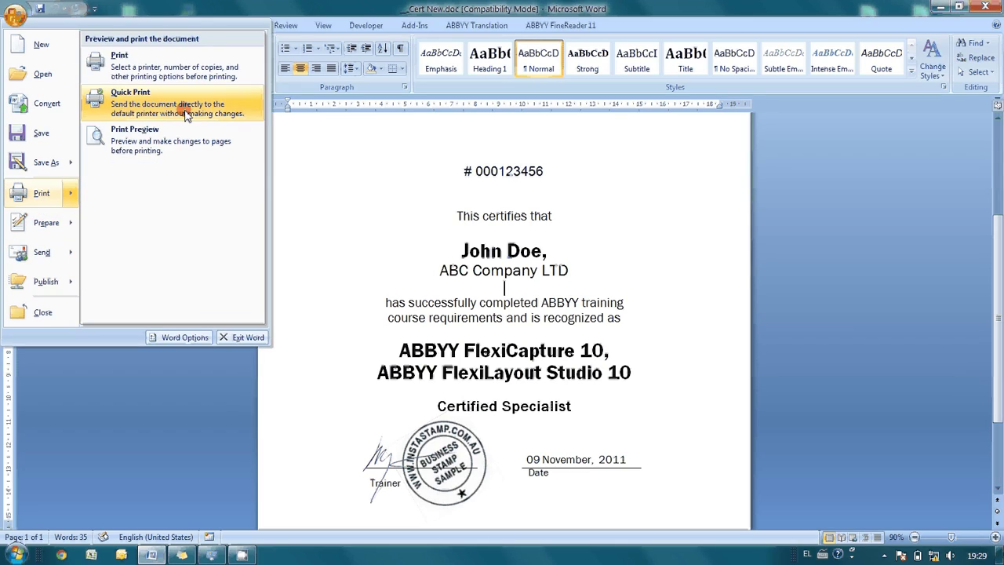
click(174, 76)
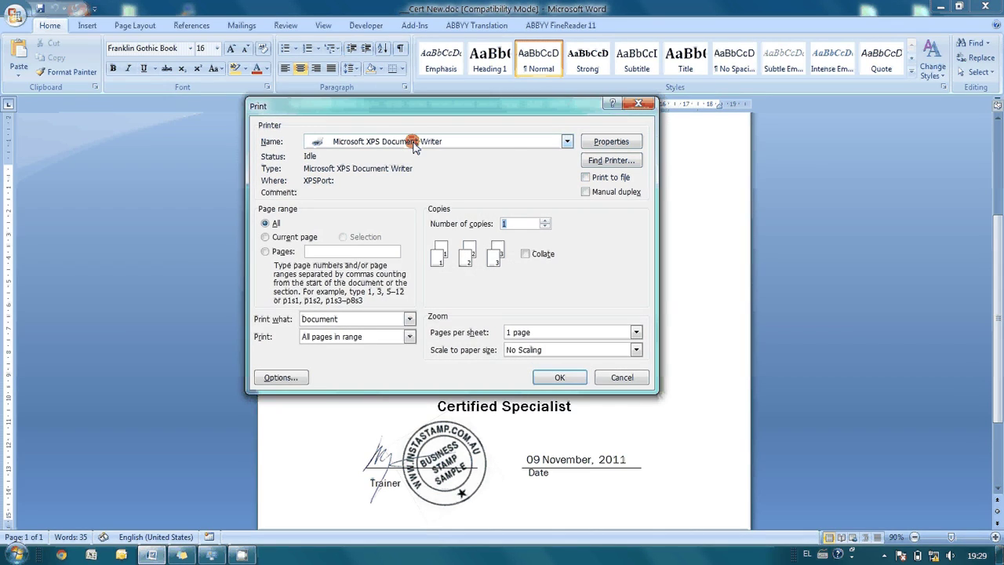
click(511, 144)
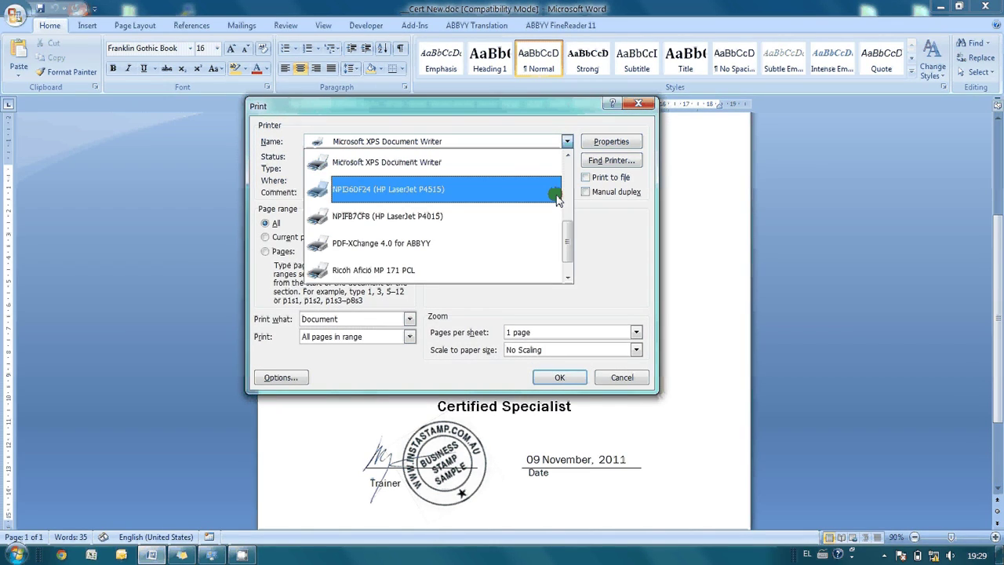
scroll(561, 234, down, 1)
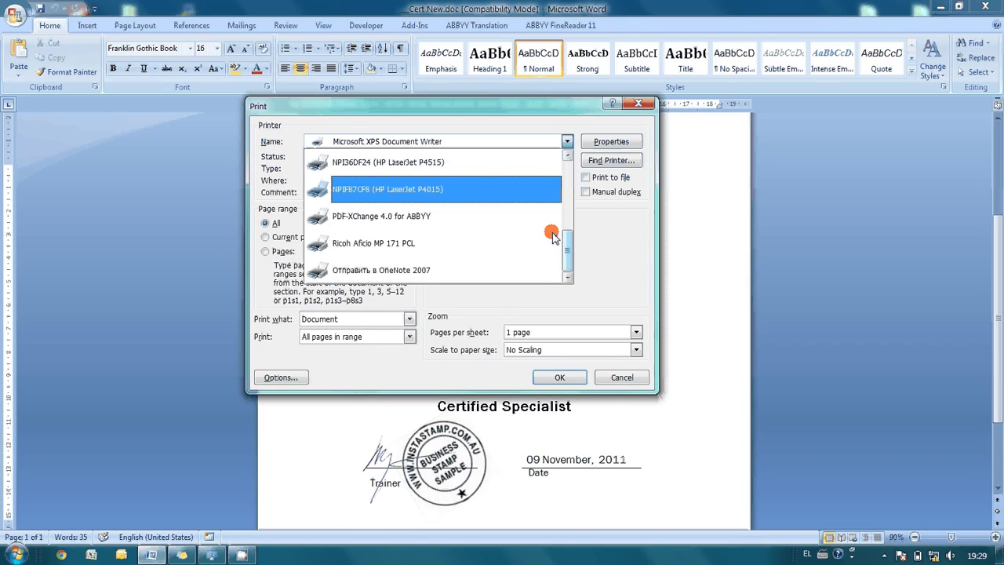
click(488, 217)
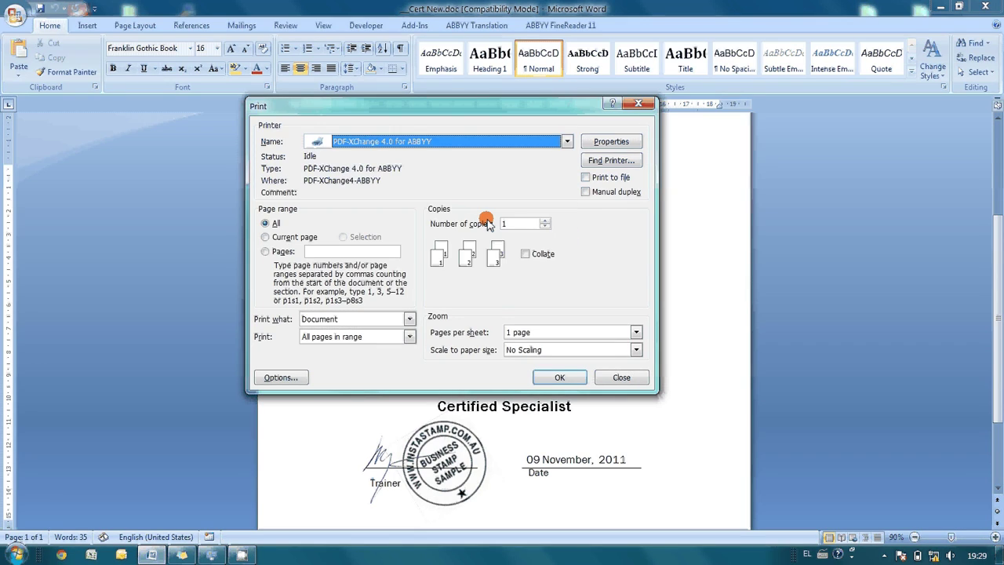
- Enable watermark printing in the properties of the PDF-XChange 4.0 for ABBYY printer
click(608, 141)
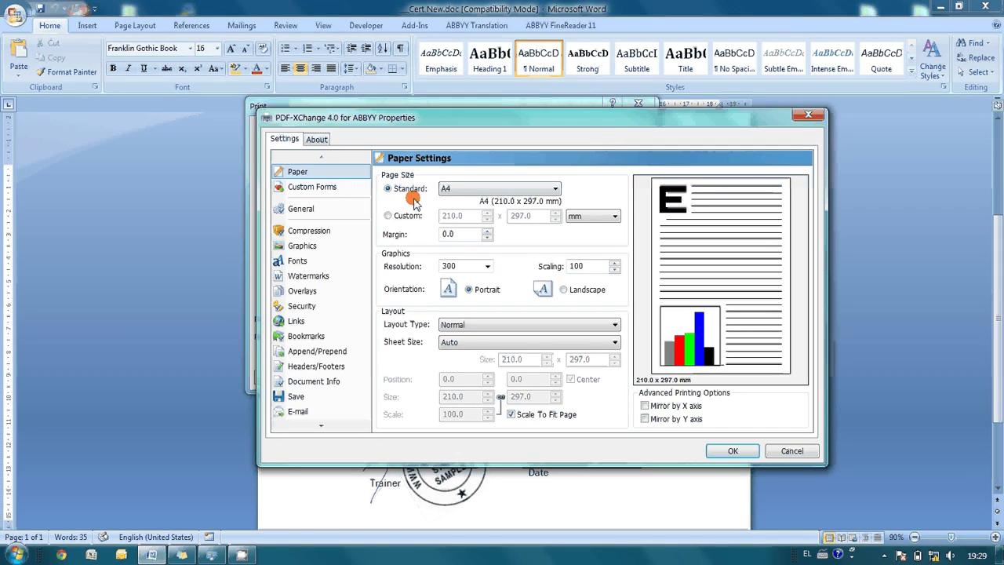
click(308, 277)
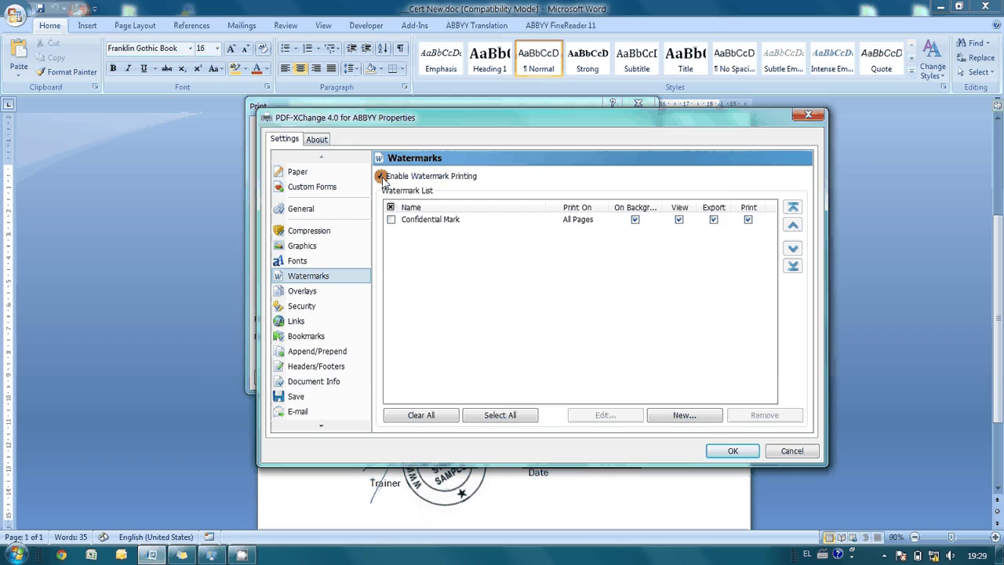
click(381, 177)
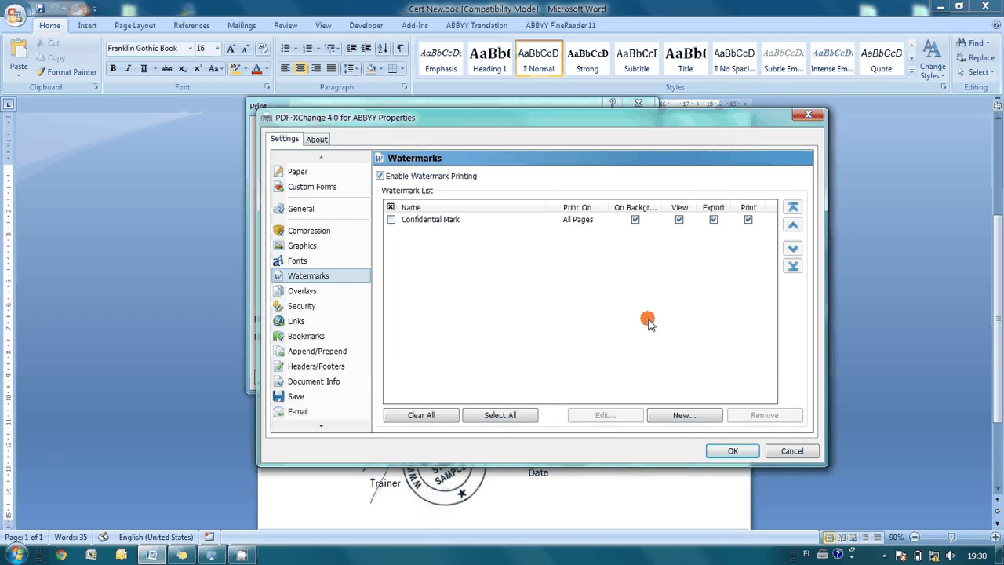
- Add a new watermark to the printer's watermark list and name it certificate
click(683, 414)
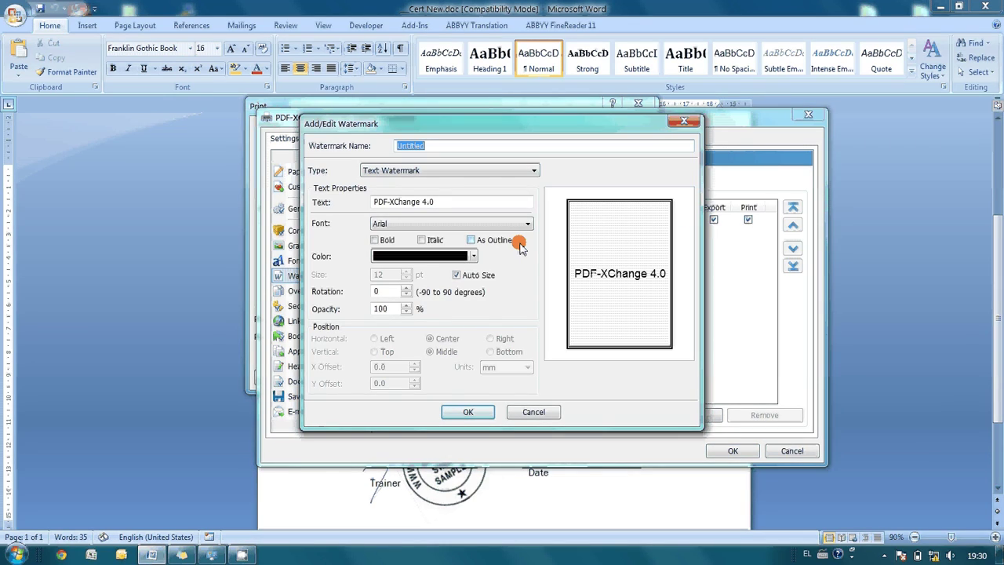
text(cetri)
key(BackSpace)
key(BackSpace)
key(BackSpace)
key(BackSpace)
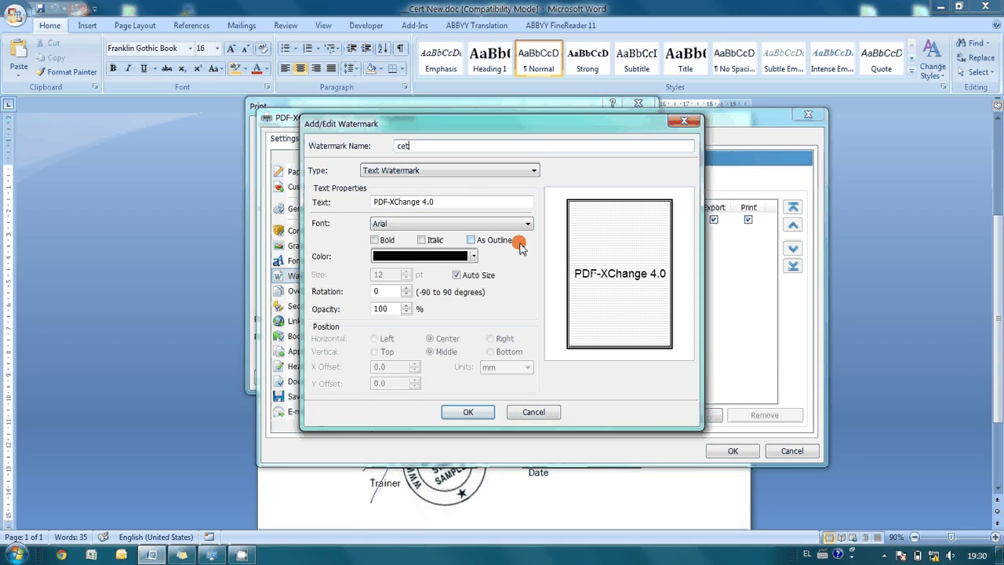
text(ertificate)
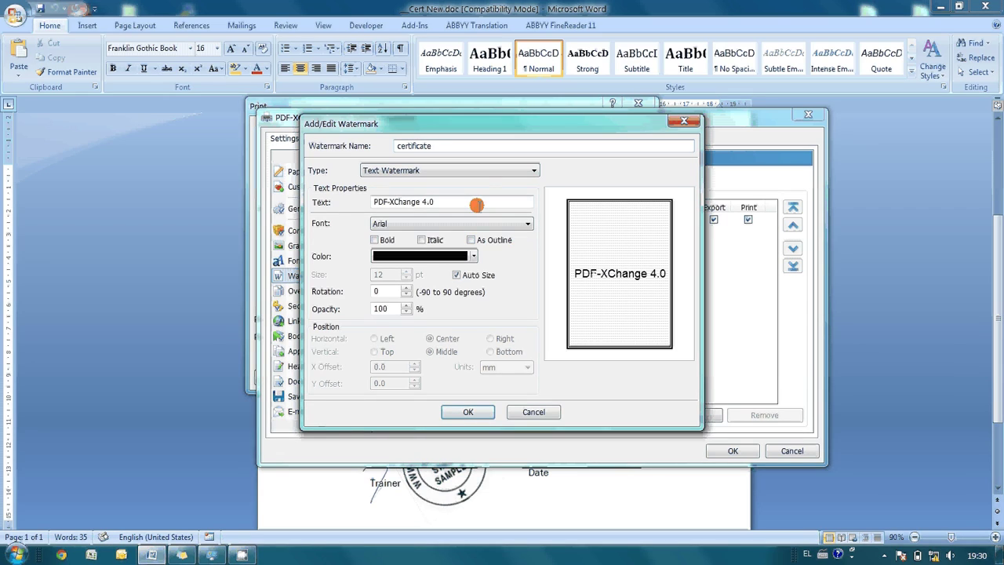
- Make it an image watermark that uses Certificate.png from the Desktop, fitted to the page
click(488, 179)
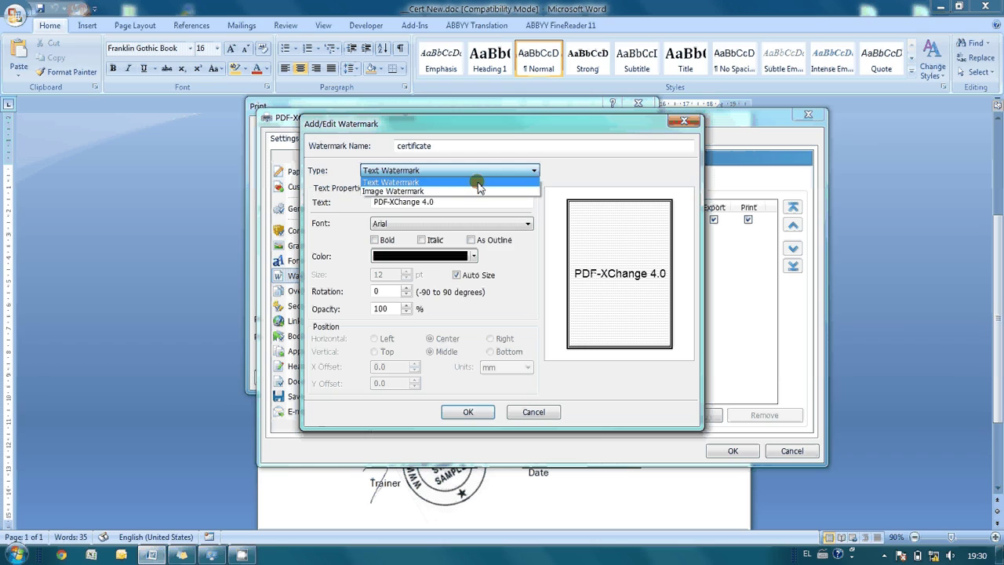
click(463, 193)
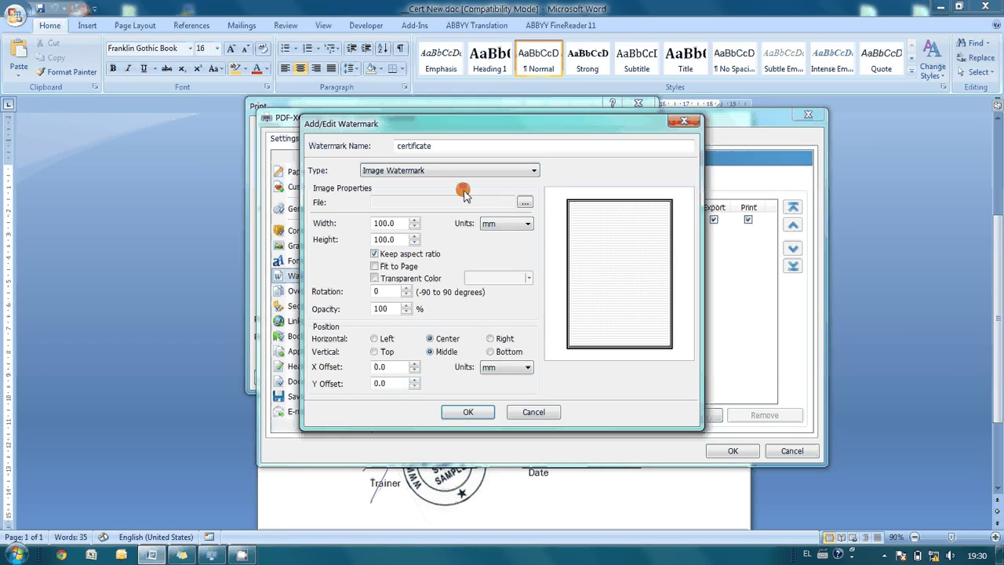
click(525, 202)
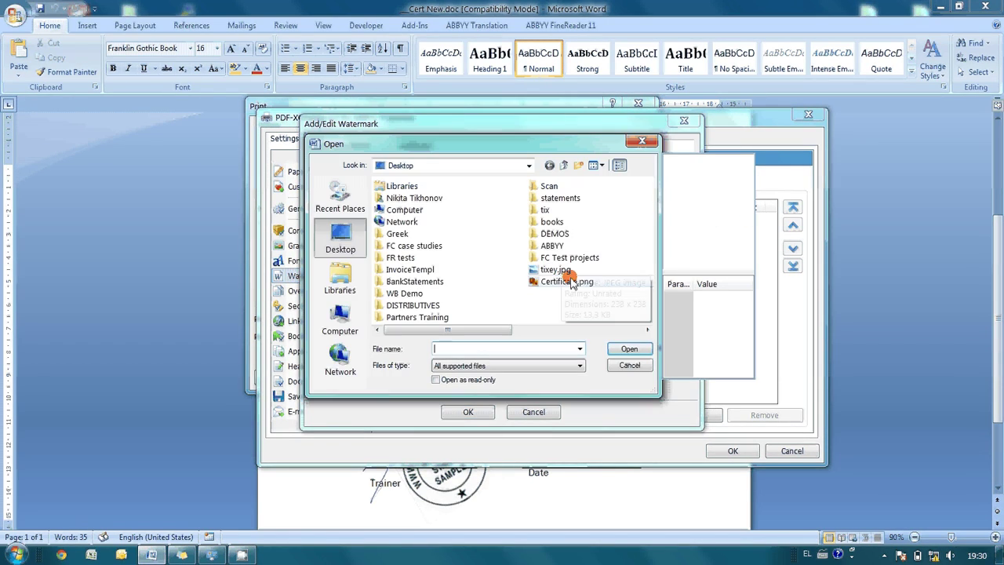
click(571, 282)
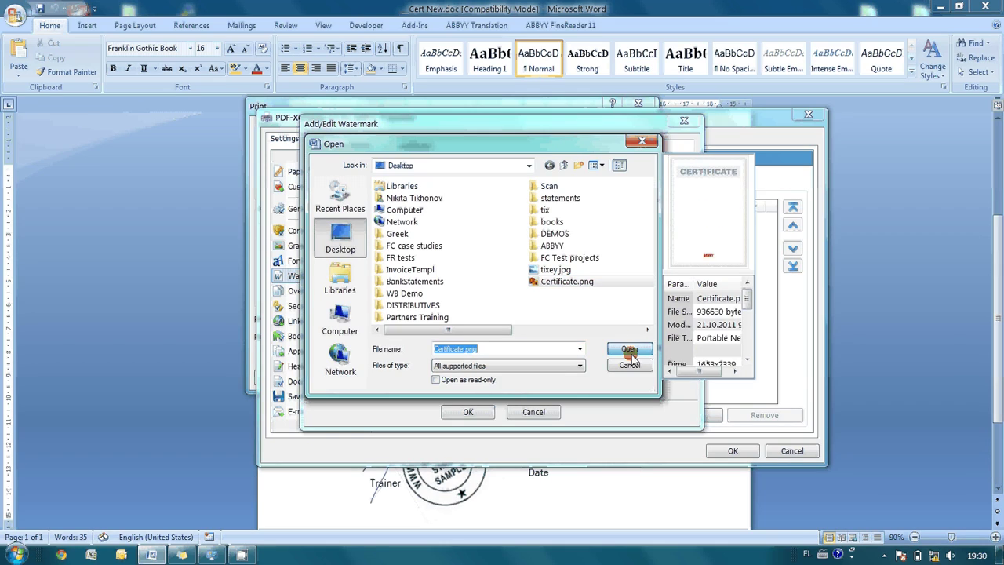
click(629, 349)
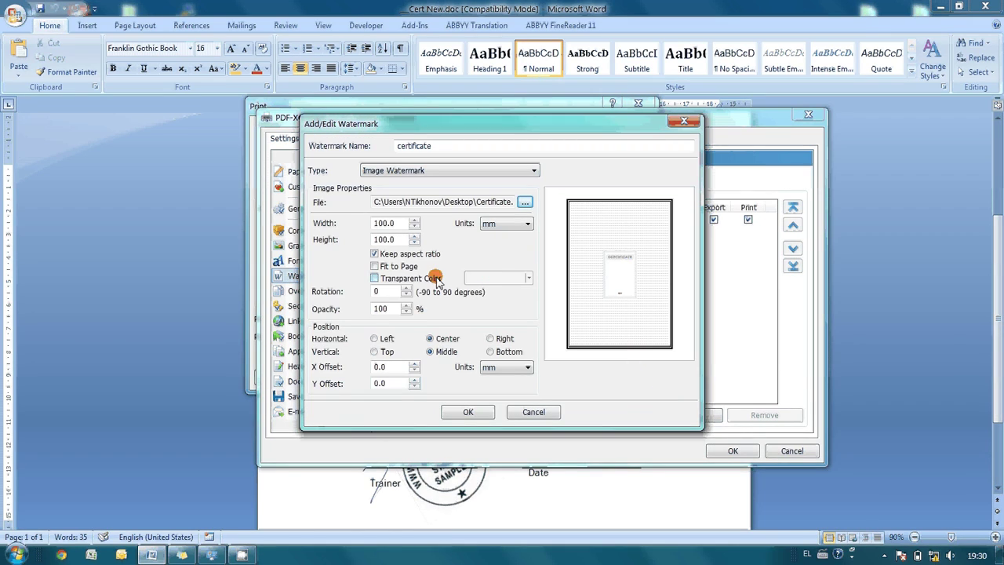
click(376, 266)
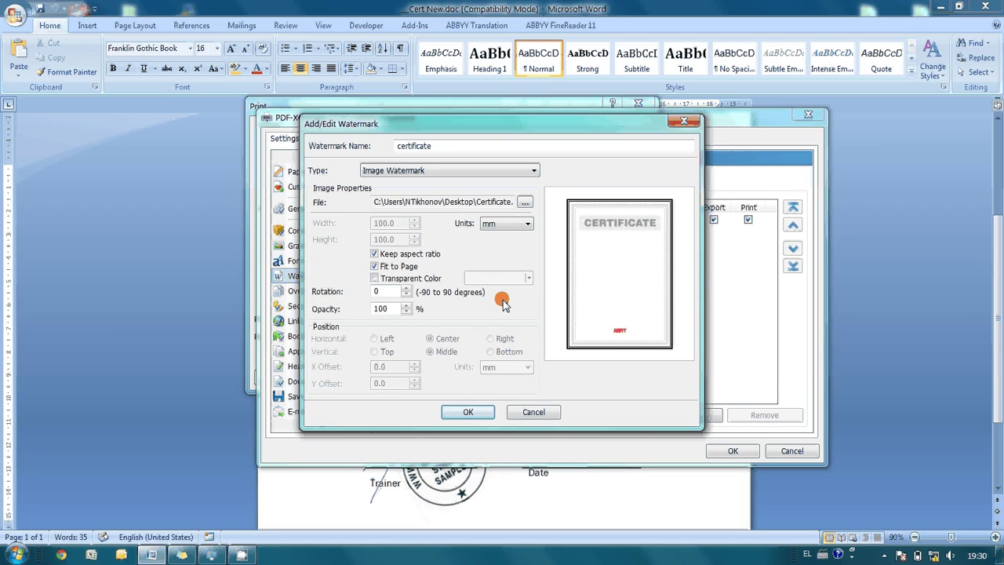
click(467, 411)
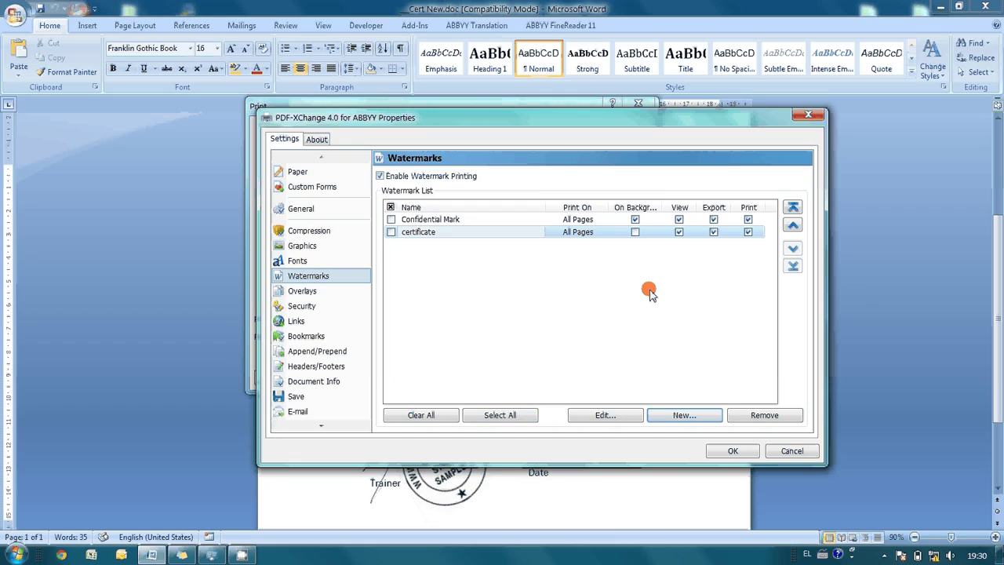
- Activate the certificate watermark and set it to print on the background
click(634, 232)
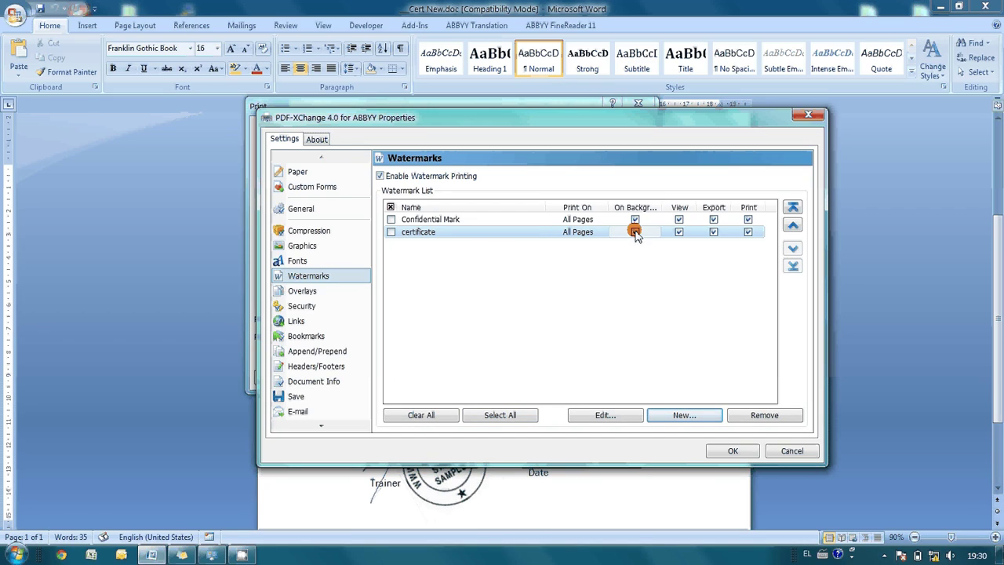
click(390, 232)
click(559, 307)
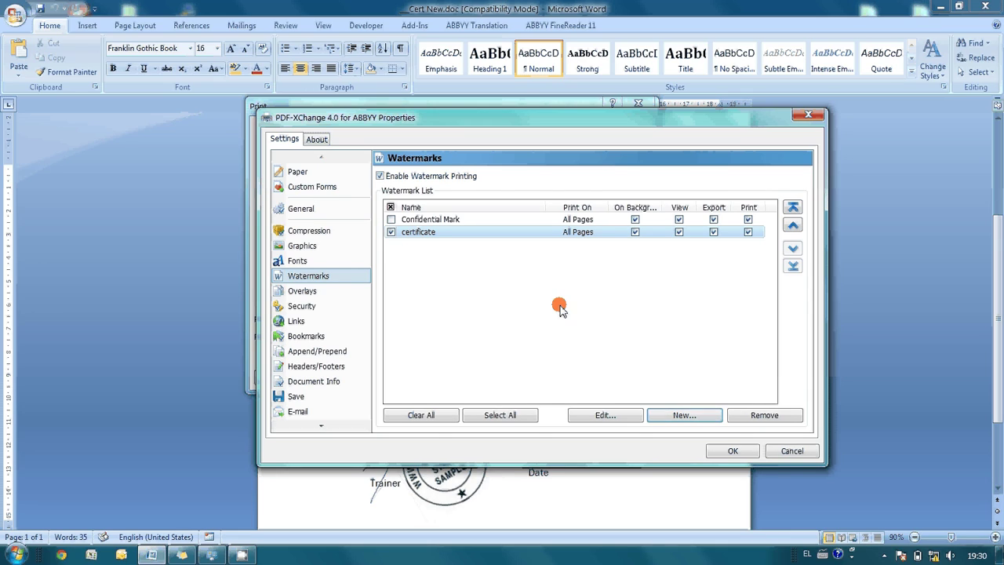
- Accept the printer properties and print the document to the Desktop as __Cert New.pdf
click(730, 451)
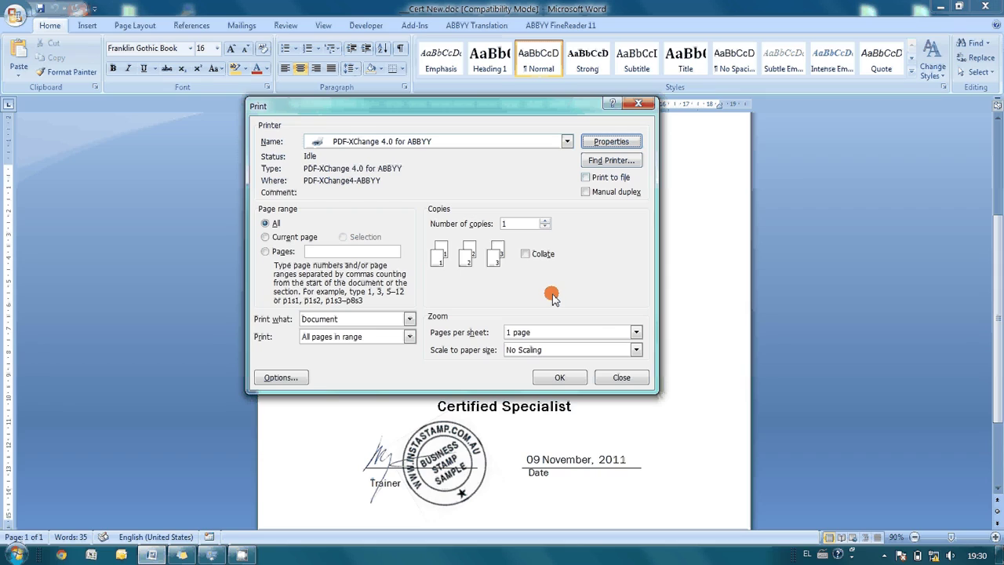
click(557, 377)
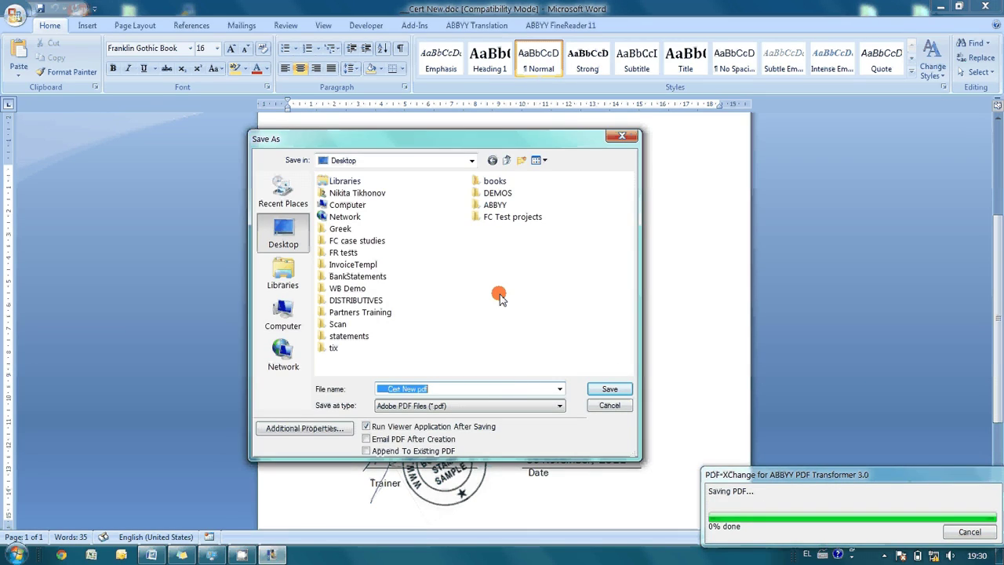
click(599, 392)
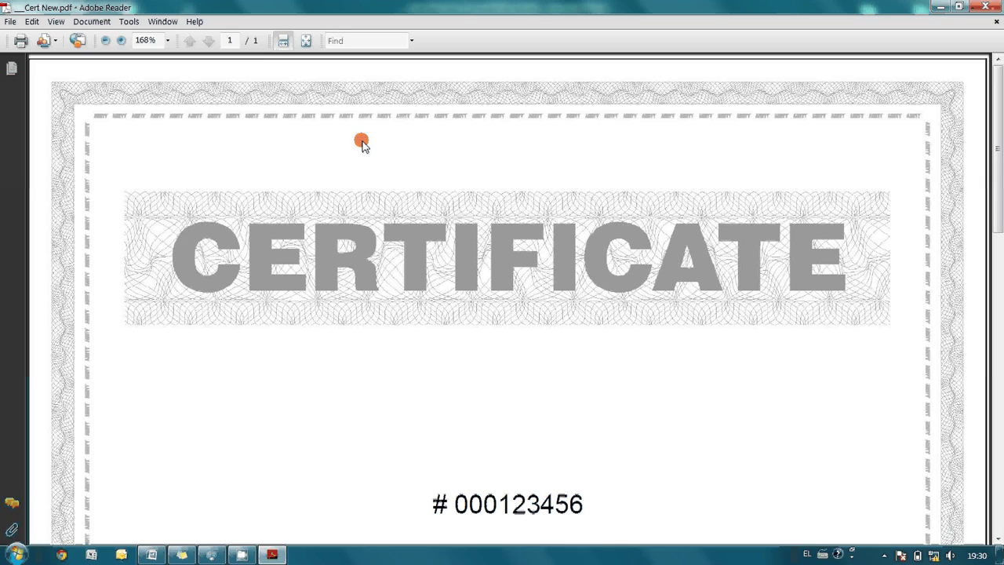
- Examine the PDF certificate at 100% zoom down to the signature and date, checking that its text can be selected
click(107, 40)
click(106, 40)
click(107, 40)
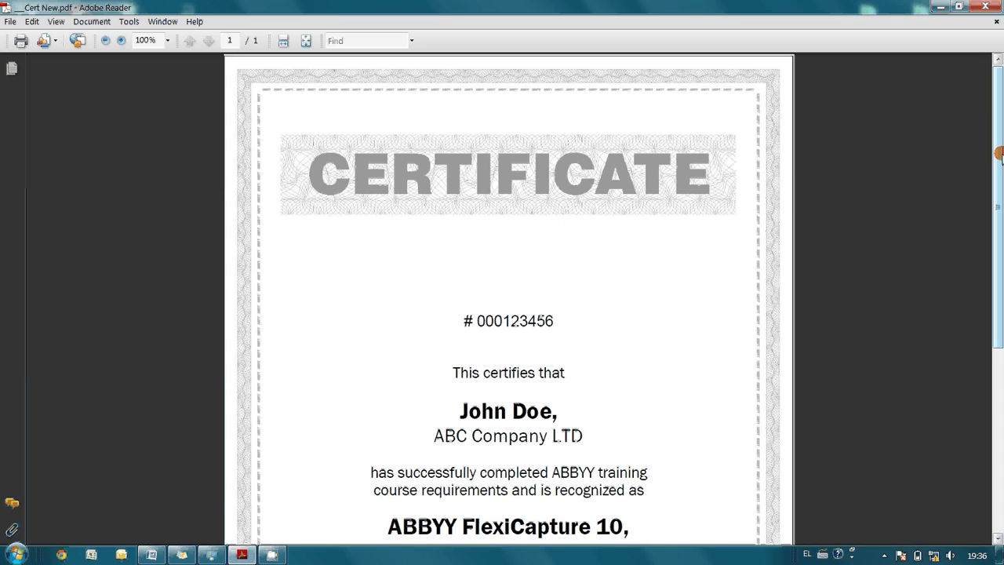
drag(1000, 156, 997, 210)
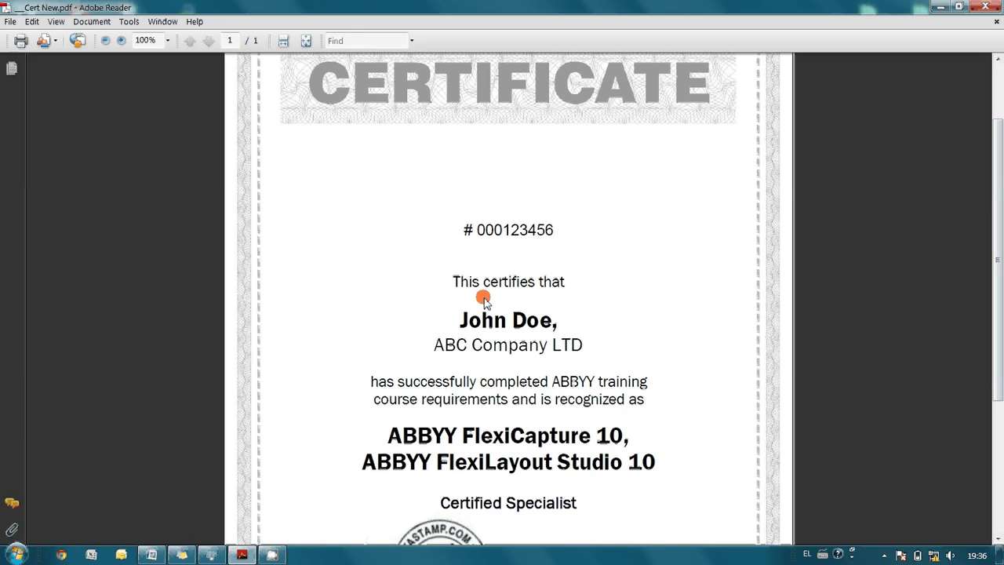
double_click(504, 283)
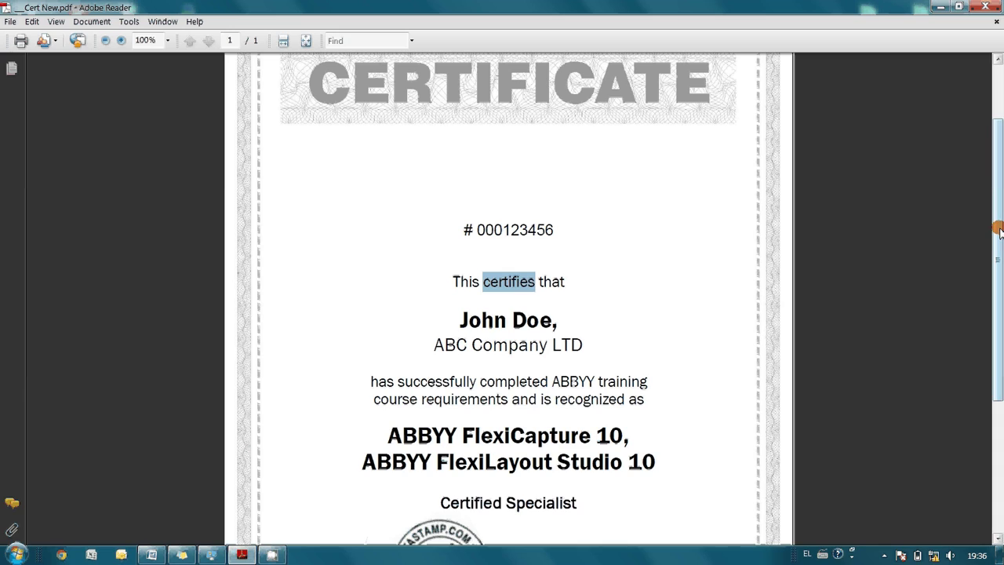
drag(998, 228, 999, 321)
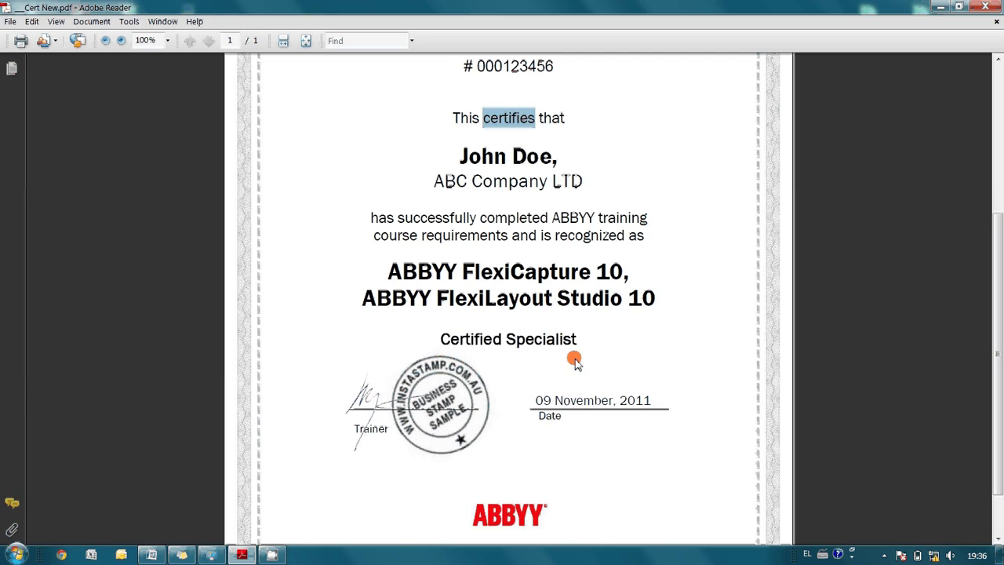
- Close the PDF and move the __Cert New.pdf file on the desktop to below the Certificate image
click(985, 6)
drag(399, 376, 408, 261)
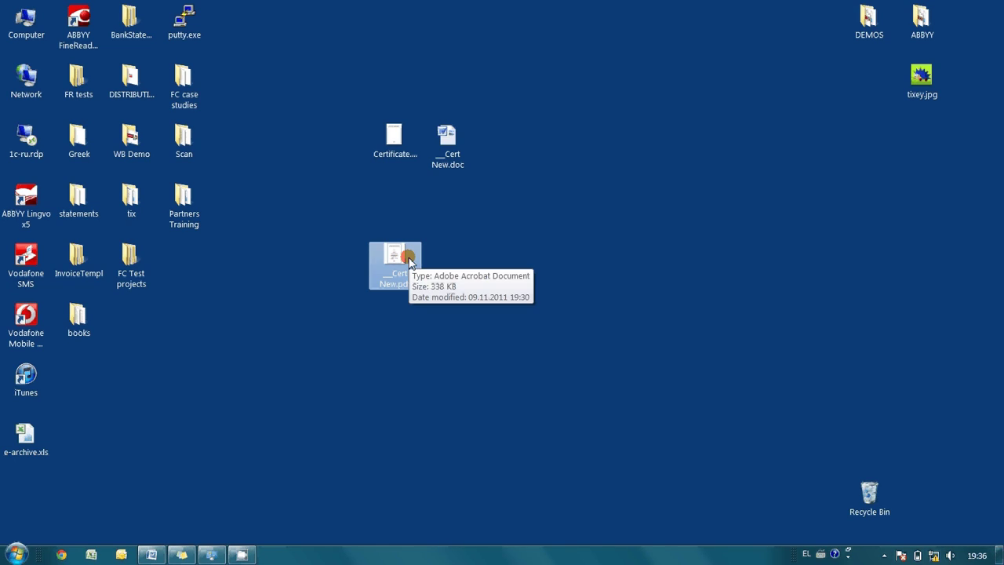